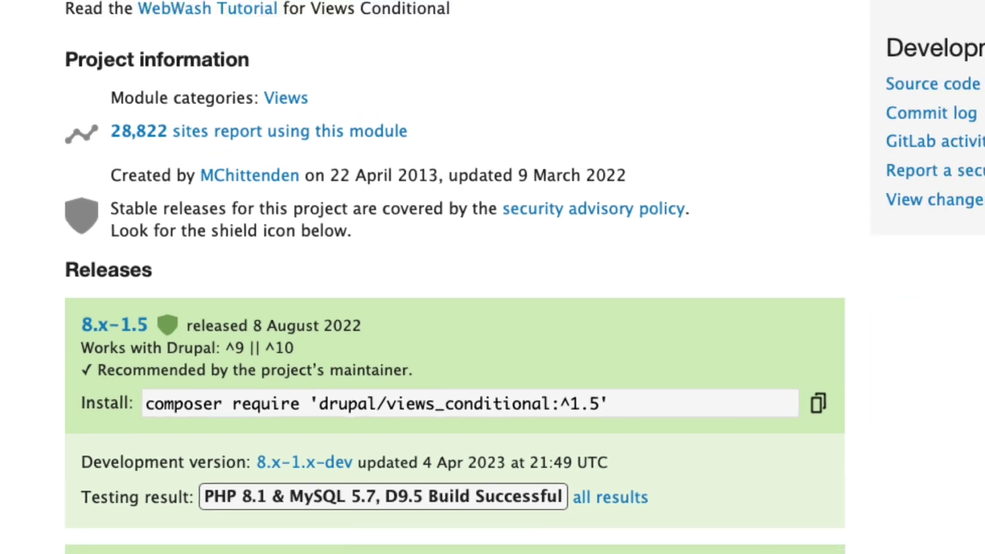
From the My Media listing, open its Duplicate of Media view in the view editor.
{"action": "left_click", "coordinate": [377, 43]}
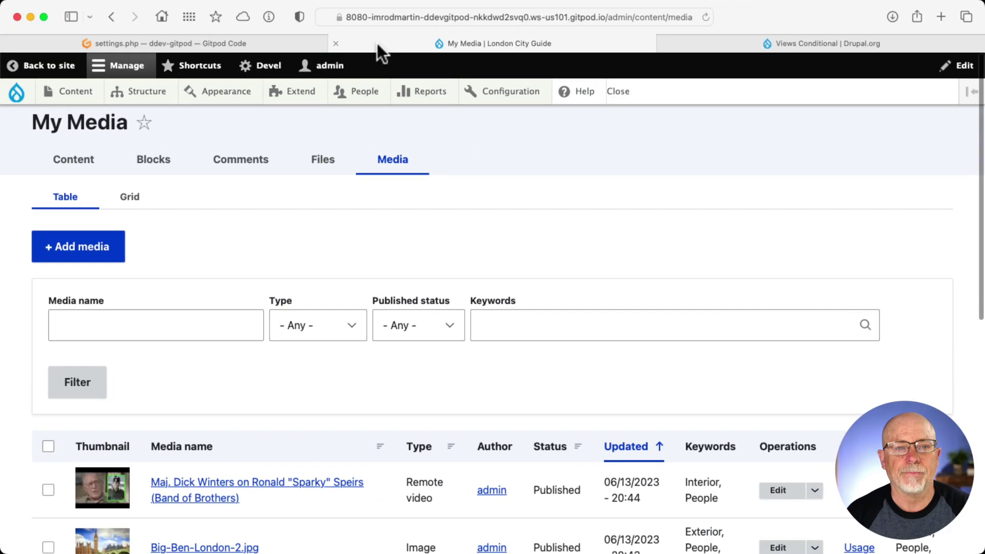
{"action": "scroll", "coordinate": [170, 251], "scroll_direction": "down", "scroll_amount": 3}
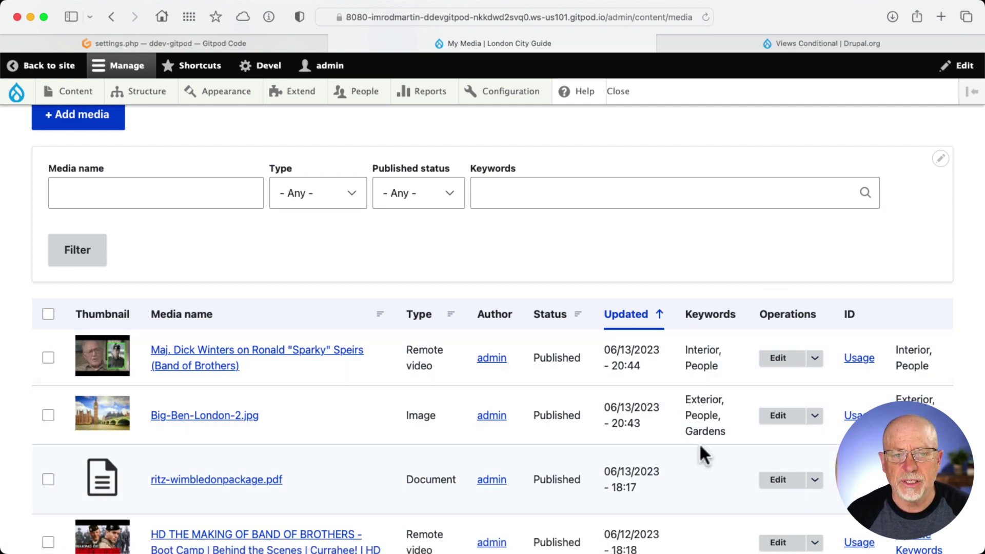
{"action": "left_click", "coordinate": [939, 159]}
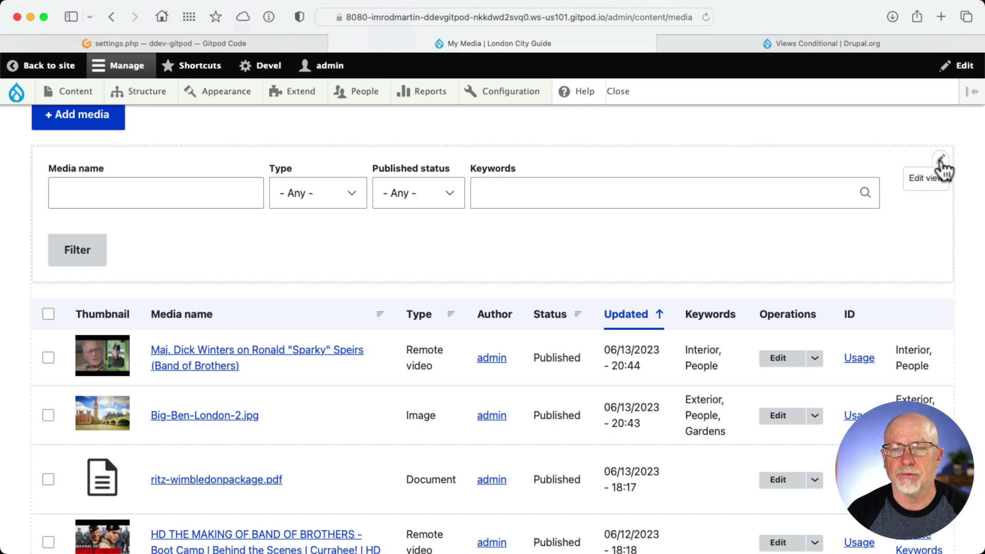
{"action": "left_click", "coordinate": [923, 178]}
{"action": "scroll", "coordinate": [37, 379], "scroll_direction": "down", "scroll_amount": 5}
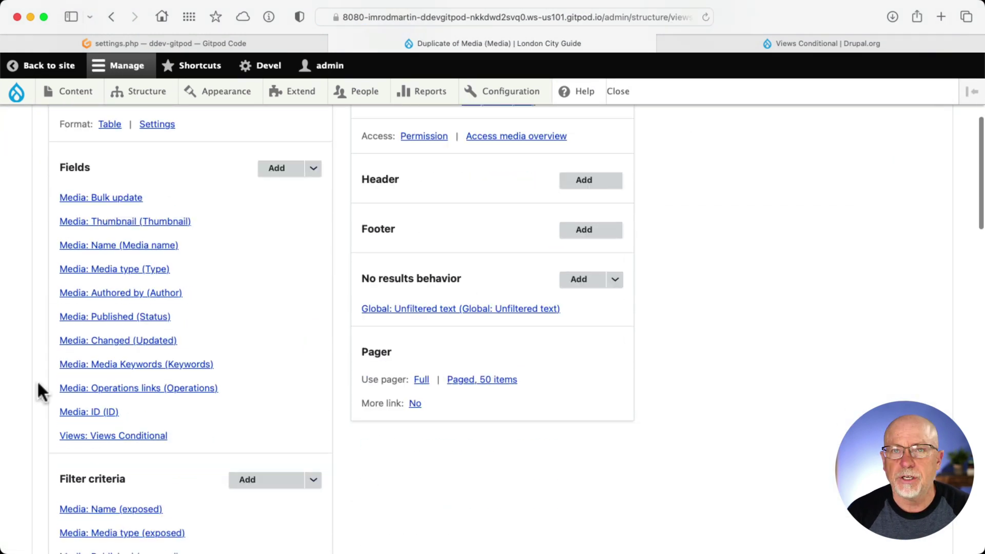
{"action": "left_click", "coordinate": [113, 365]}
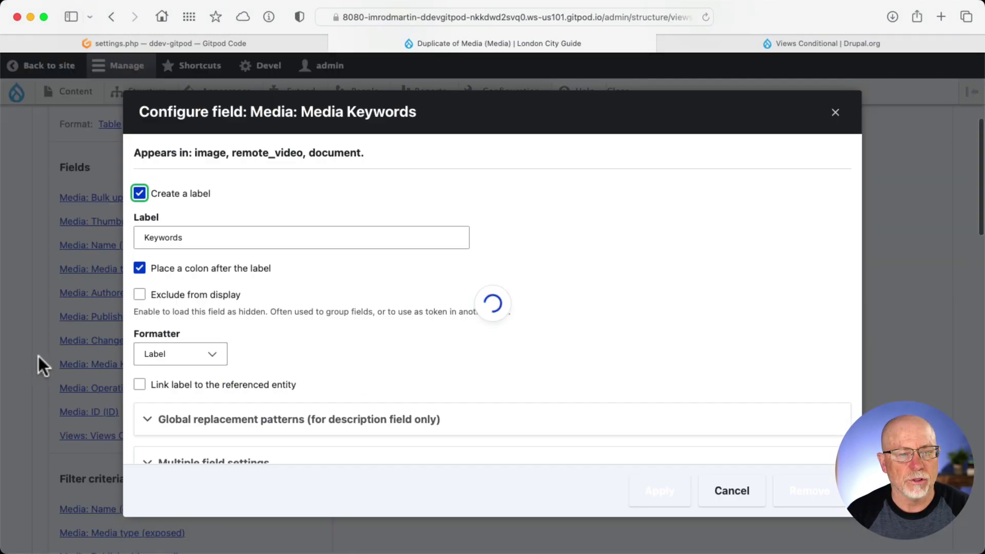
{"action": "scroll", "coordinate": [445, 318], "scroll_direction": "down", "scroll_amount": 5}
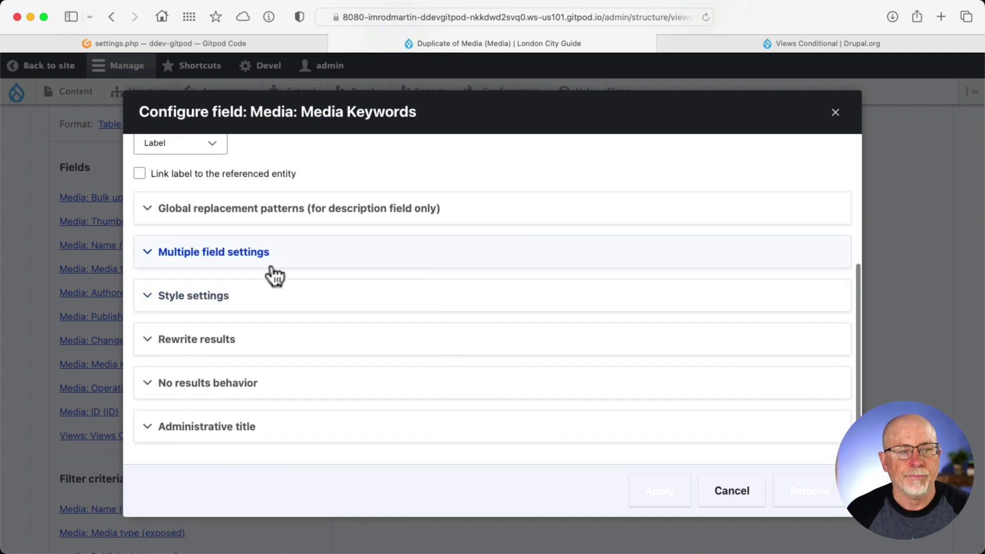
{"action": "left_click", "coordinate": [266, 266]}
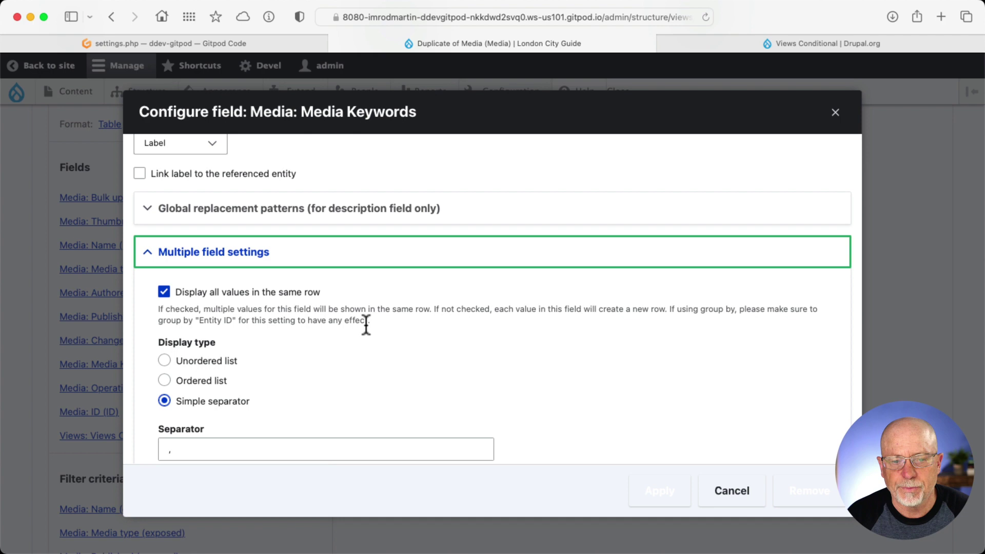
{"action": "left_click", "coordinate": [639, 490]}
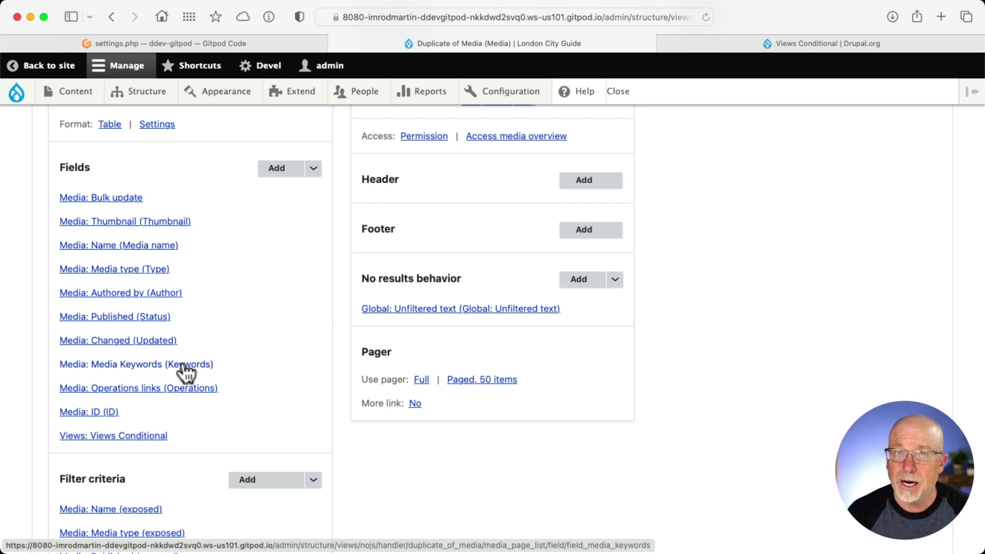
Scroll to the preview table's Views Conditional column showing keywords or Update Keywords links.
{"action": "scroll", "coordinate": [905, 369], "scroll_direction": "down", "scroll_amount": 15}
{"action": "scroll", "coordinate": [811, 366], "scroll_direction": "down", "scroll_amount": 6}
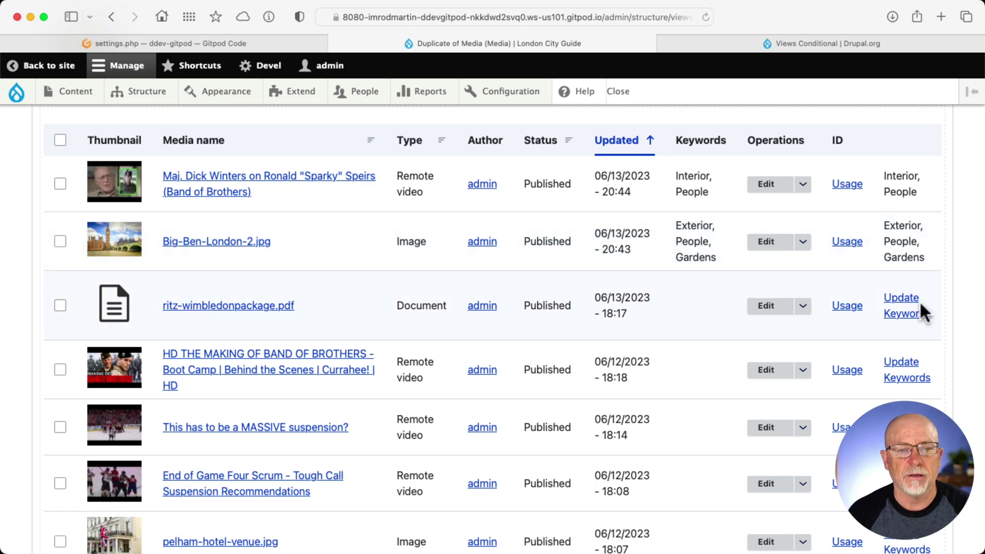
{"action": "scroll", "coordinate": [919, 312], "scroll_direction": "down", "scroll_amount": 3}
{"action": "scroll", "coordinate": [918, 306], "scroll_direction": "down", "scroll_amount": 1}
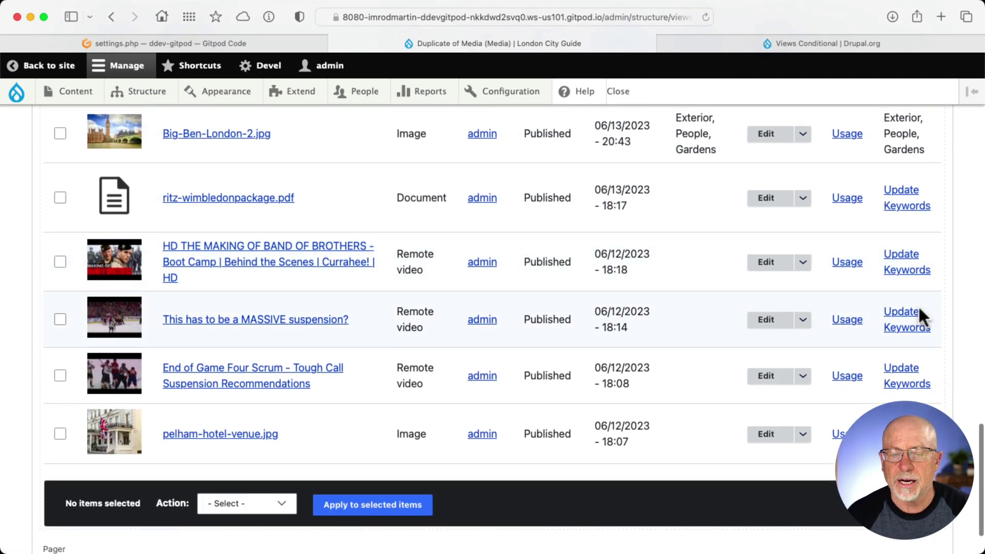
Check that ritz-wimbledonpackage.pdf has empty Media Keywords, then return to My Media.
{"action": "left_click", "coordinate": [902, 196]}
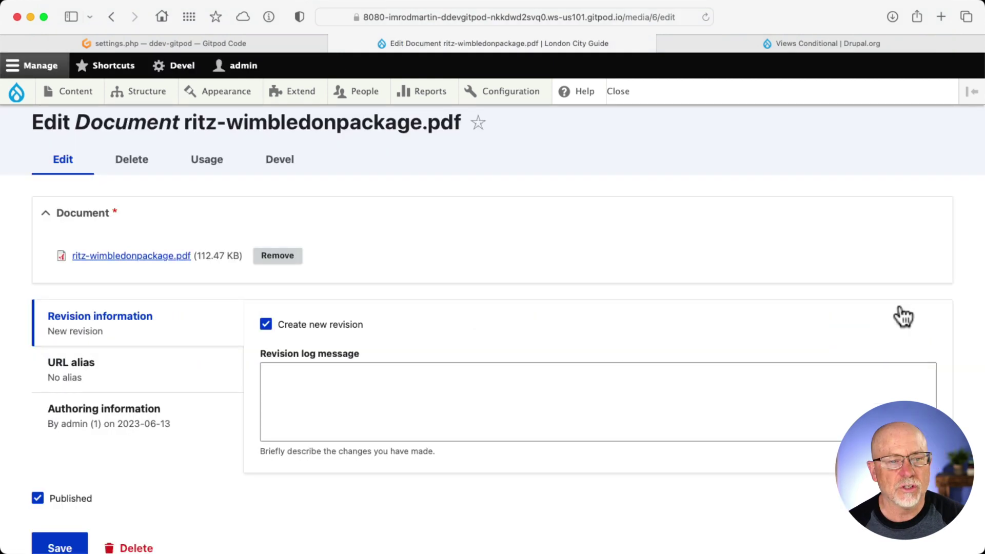
{"action": "scroll", "coordinate": [185, 367], "scroll_direction": "down", "scroll_amount": 5}
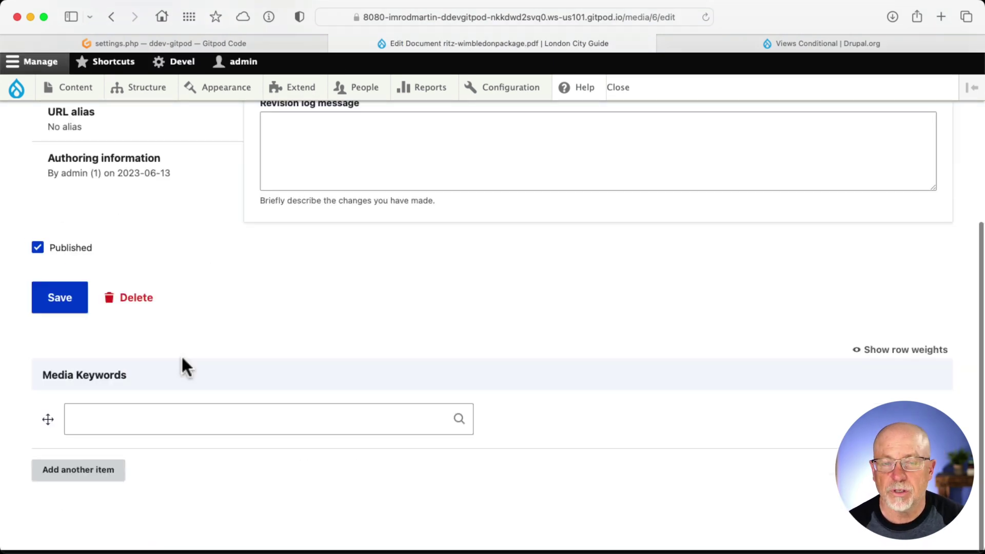
{"action": "key", "text": "super+bracketleft"}
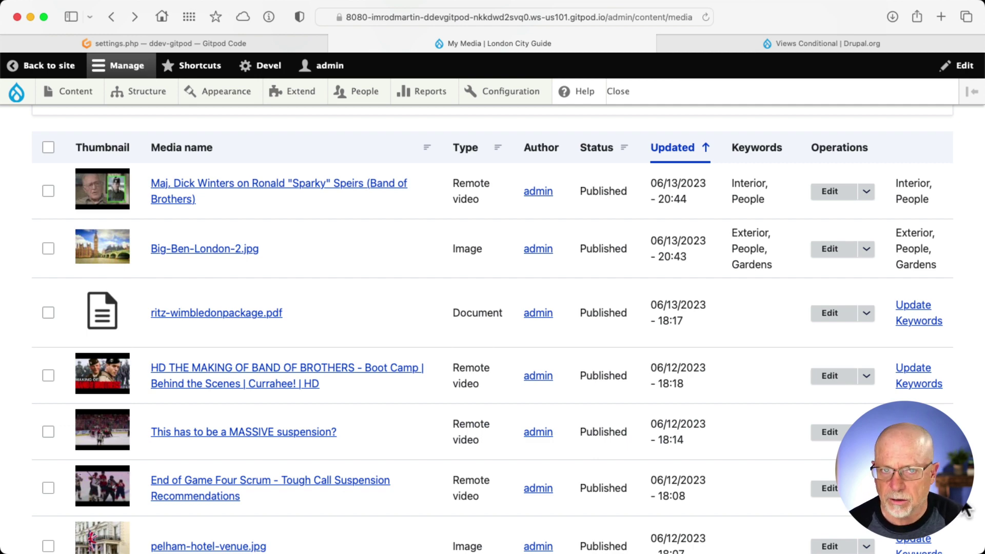
Reopen the Duplicate of Media view and verify Media: ID stays excluded from display.
{"action": "scroll", "coordinate": [954, 451], "scroll_direction": "up", "scroll_amount": 10}
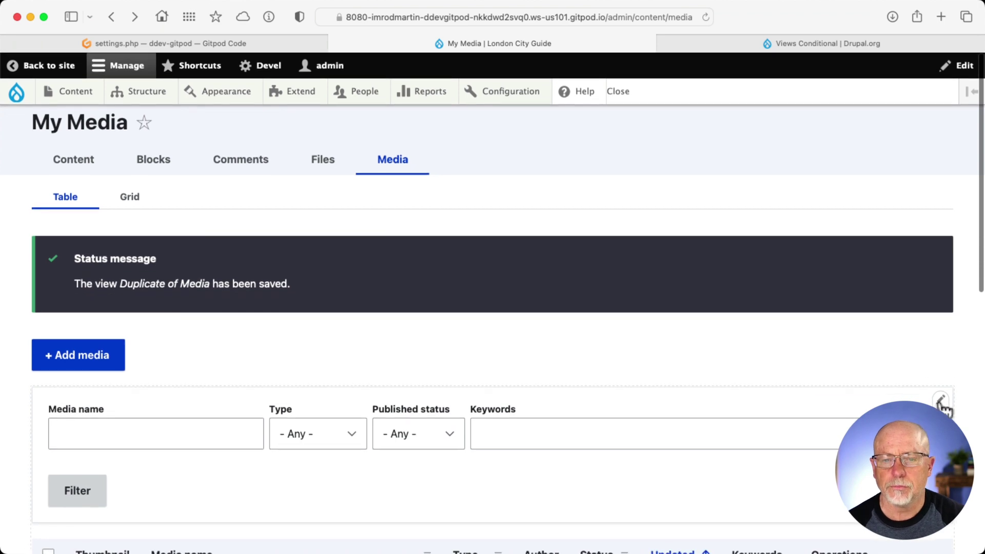
{"action": "left_click", "coordinate": [941, 400]}
{"action": "left_click", "coordinate": [918, 418]}
{"action": "scroll", "coordinate": [550, 461], "scroll_direction": "down", "scroll_amount": 5}
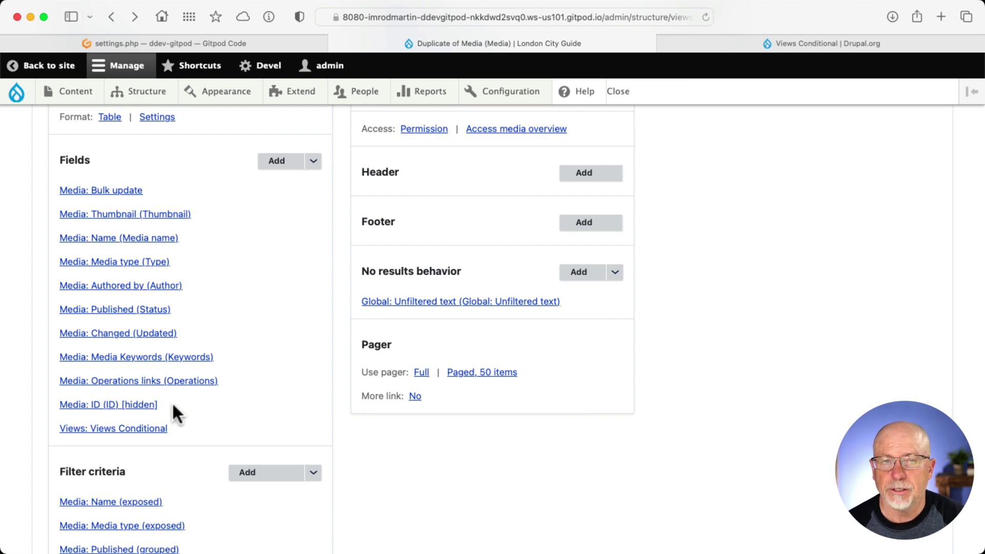
{"action": "left_click", "coordinate": [133, 402]}
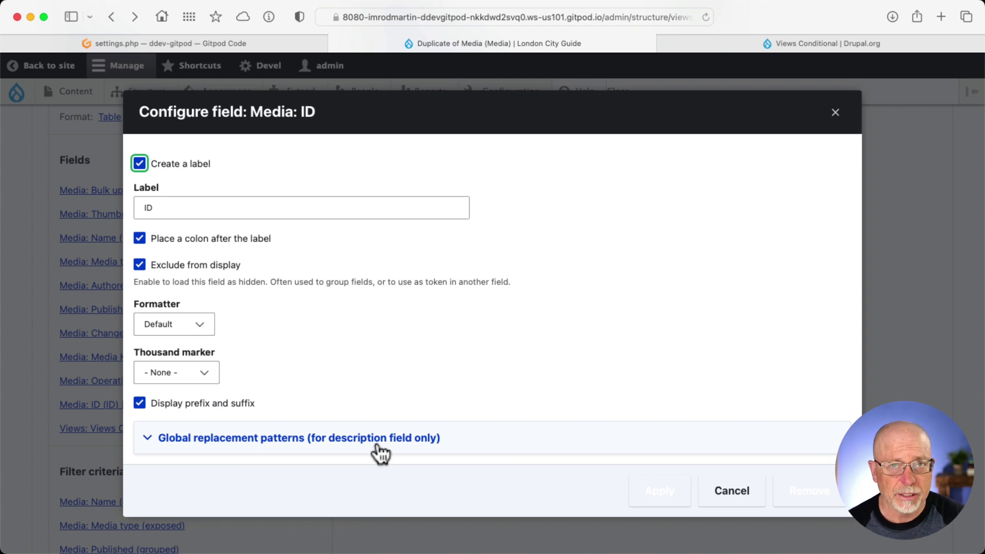
{"action": "left_click", "coordinate": [737, 497]}
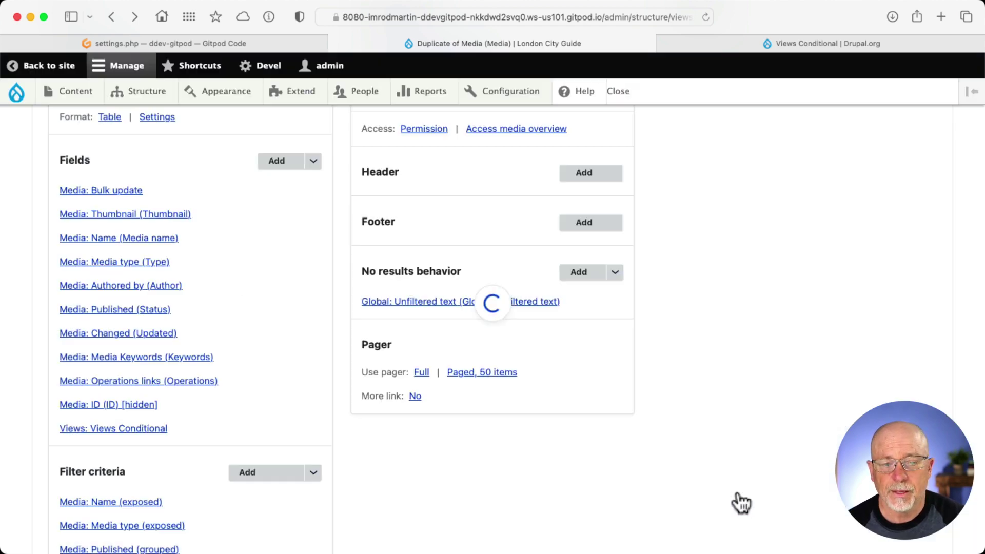
{"action": "left_click", "coordinate": [89, 431]}
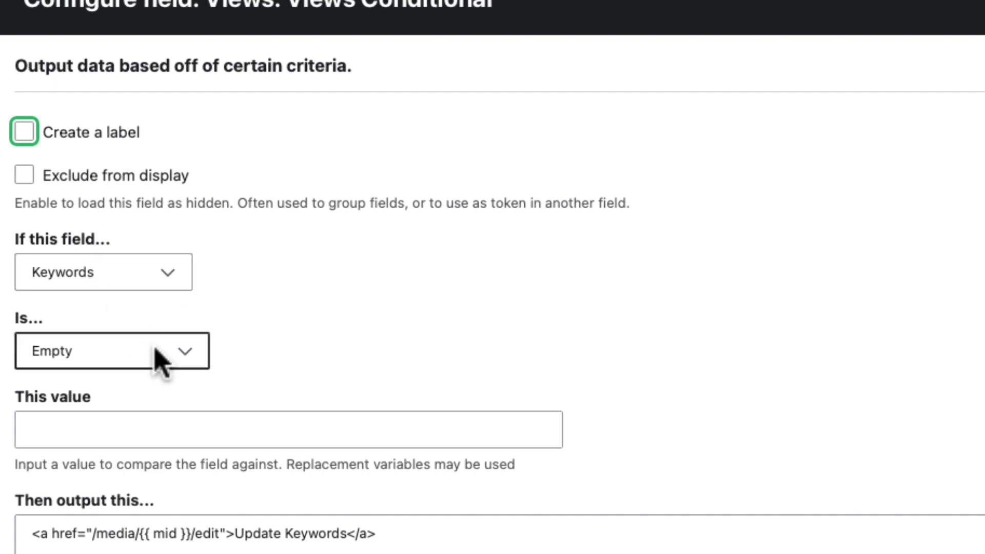
{"action": "scroll", "coordinate": [659, 384], "scroll_direction": "down", "scroll_amount": 1}
{"action": "left_click", "coordinate": [61, 418]}
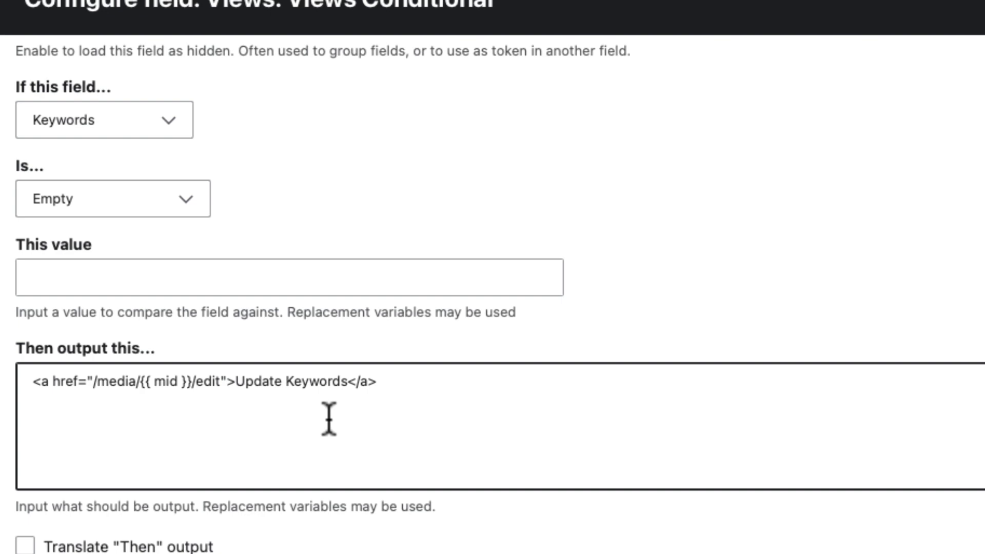
{"action": "scroll", "coordinate": [329, 418], "scroll_direction": "down", "scroll_amount": 20}
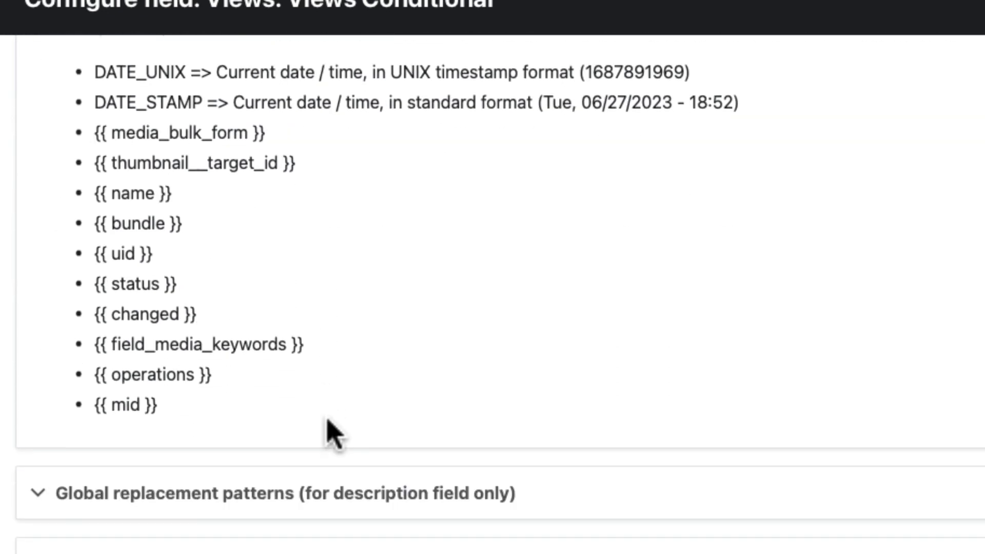
{"action": "scroll", "coordinate": [332, 434], "scroll_direction": "up", "scroll_amount": 3}
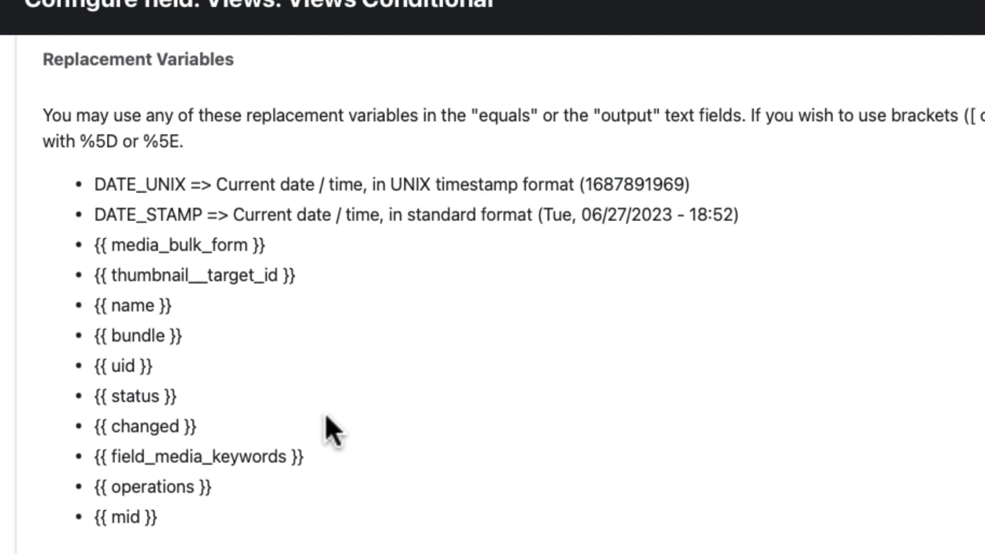
{"action": "scroll", "coordinate": [329, 429], "scroll_direction": "up", "scroll_amount": 15}
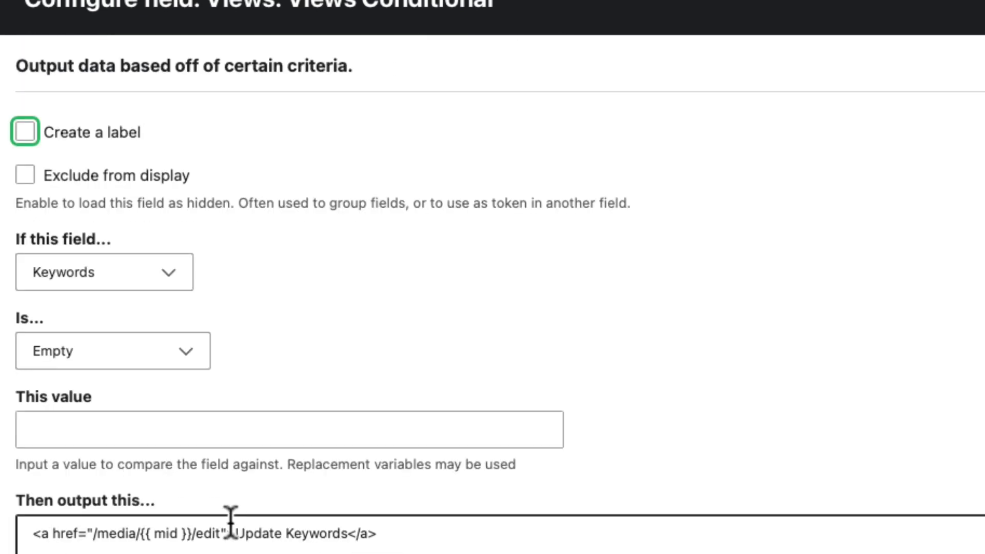
{"action": "scroll", "coordinate": [431, 345], "scroll_direction": "down", "scroll_amount": 10}
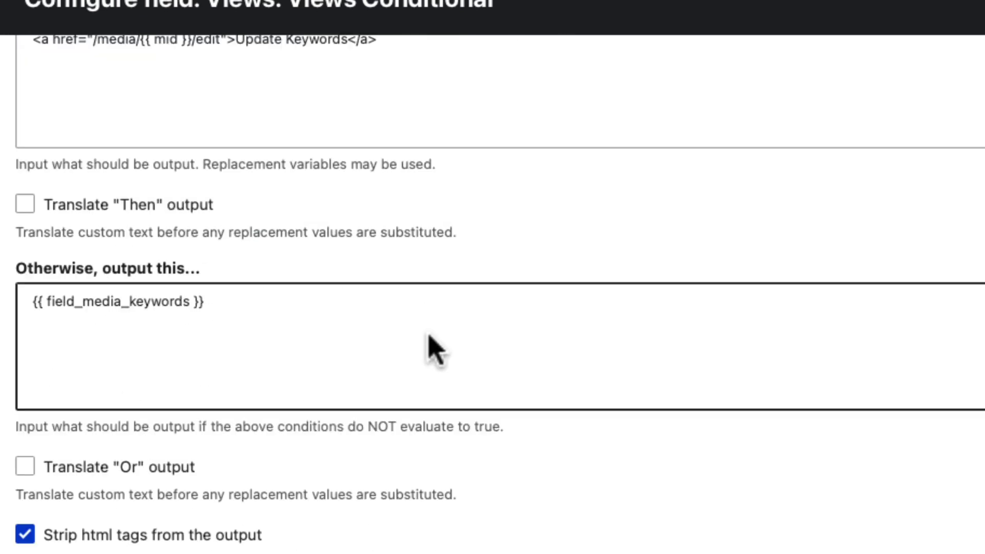
{"action": "scroll", "coordinate": [435, 351], "scroll_direction": "down", "scroll_amount": 2}
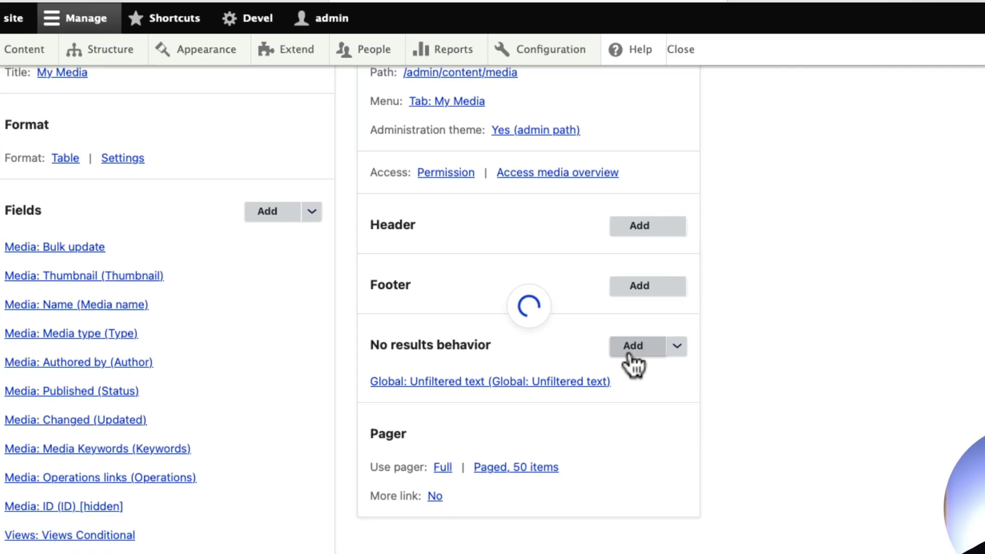
Exclude the Media: Media Keywords (Keywords) field from display and apply the change.
{"action": "scroll", "coordinate": [775, 364], "scroll_direction": "down", "scroll_amount": 10}
{"action": "scroll", "coordinate": [772, 352], "scroll_direction": "down", "scroll_amount": 10}
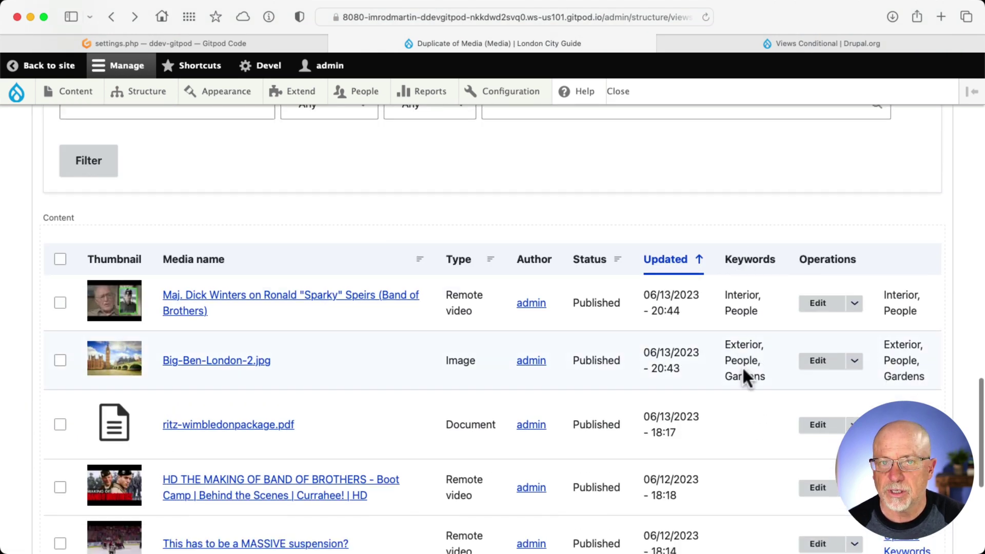
{"action": "scroll", "coordinate": [137, 361], "scroll_direction": "up", "scroll_amount": 15}
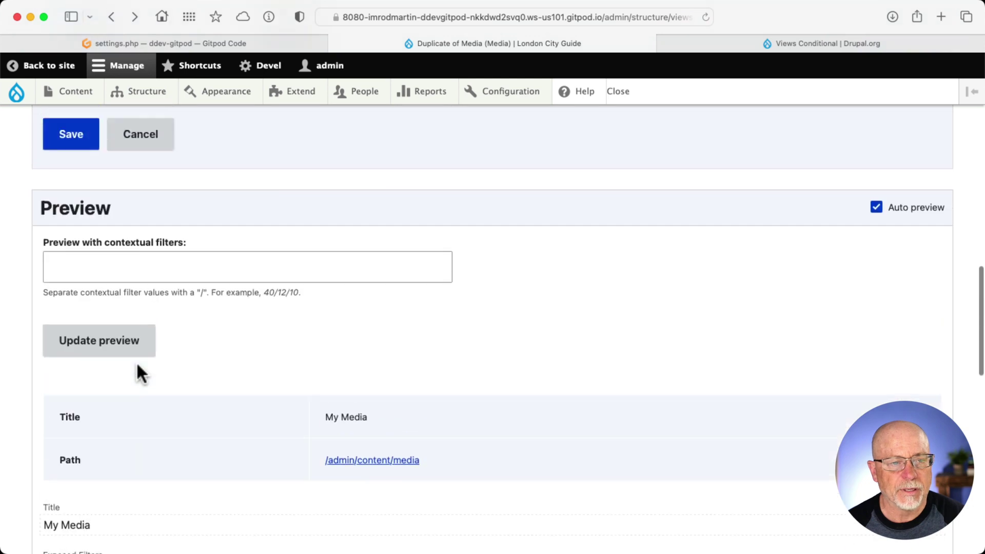
{"action": "scroll", "coordinate": [136, 361], "scroll_direction": "up", "scroll_amount": 3}
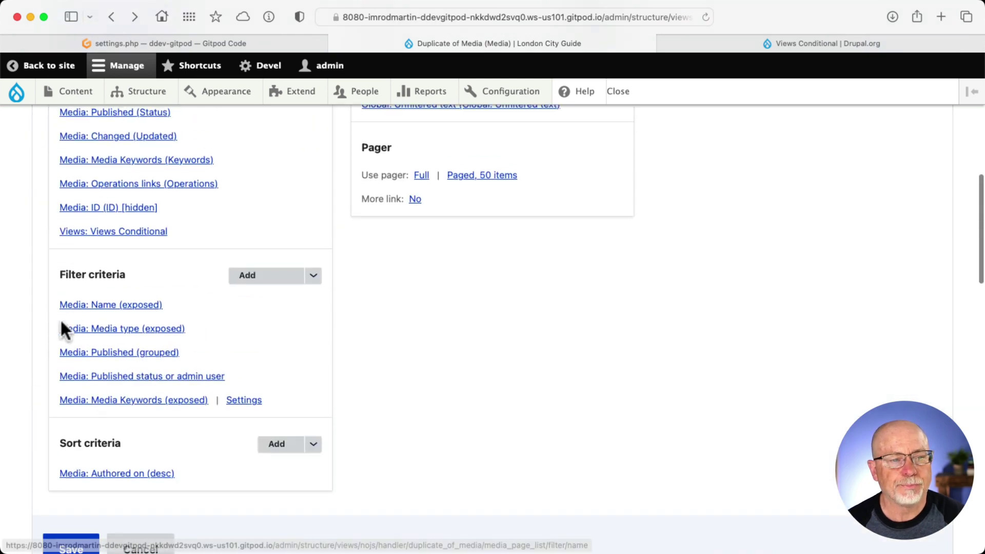
{"action": "scroll", "coordinate": [60, 318], "scroll_direction": "up", "scroll_amount": 3}
{"action": "left_click", "coordinate": [114, 324]}
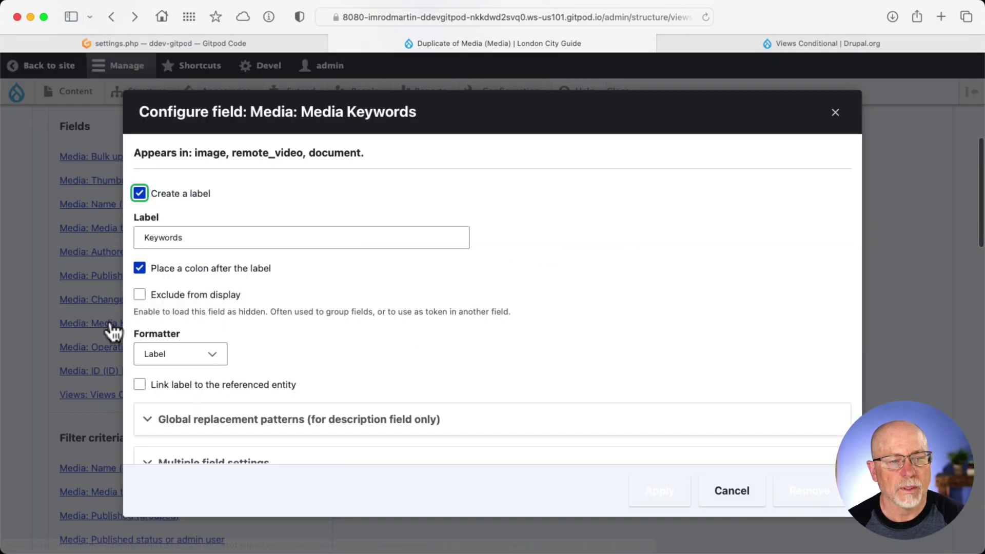
{"action": "left_click", "coordinate": [139, 295]}
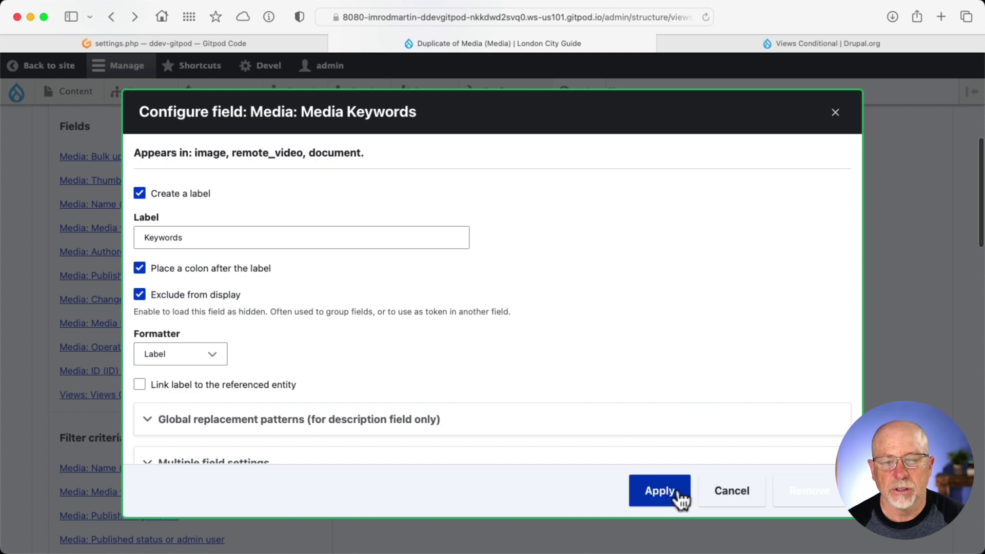
{"action": "left_click", "coordinate": [659, 492]}
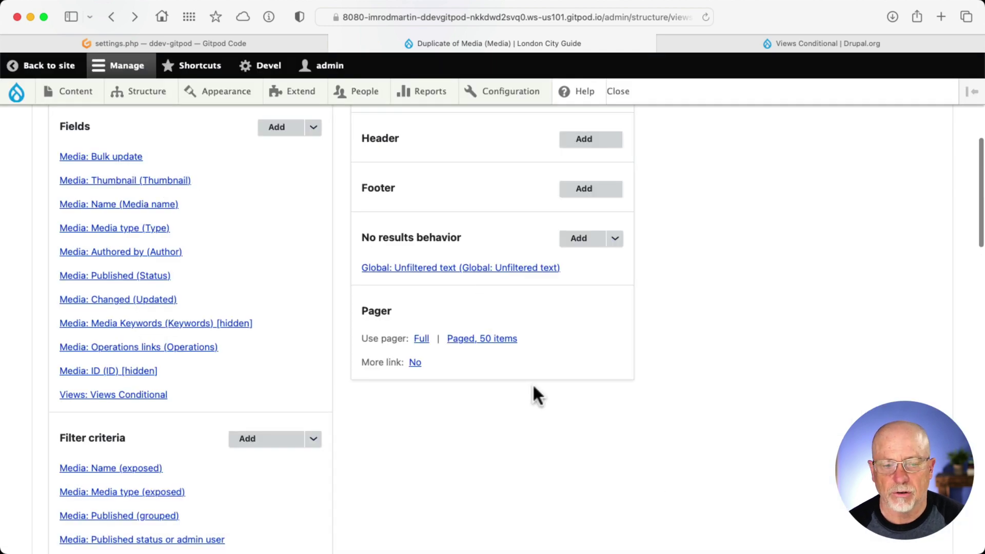
{"action": "scroll", "coordinate": [533, 392], "scroll_direction": "down", "scroll_amount": 15}
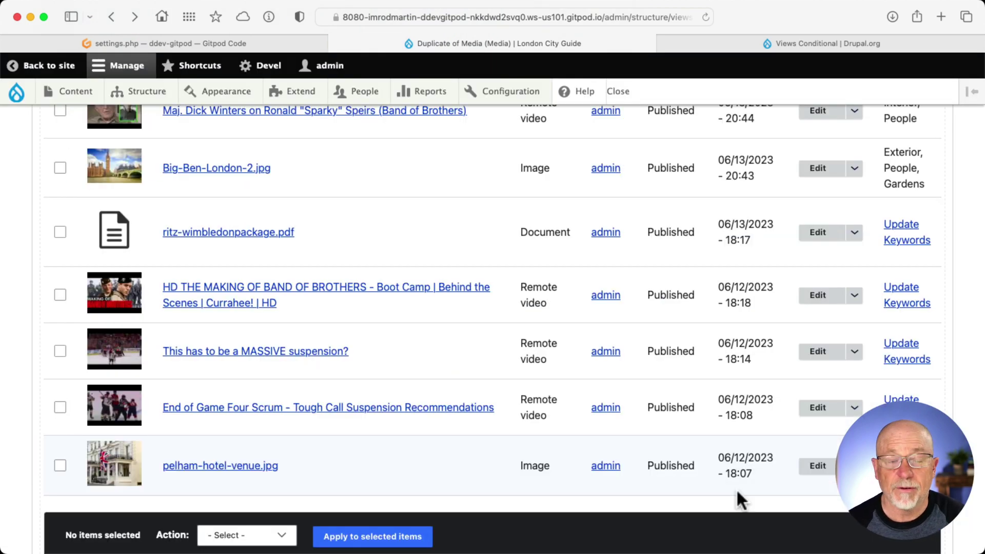